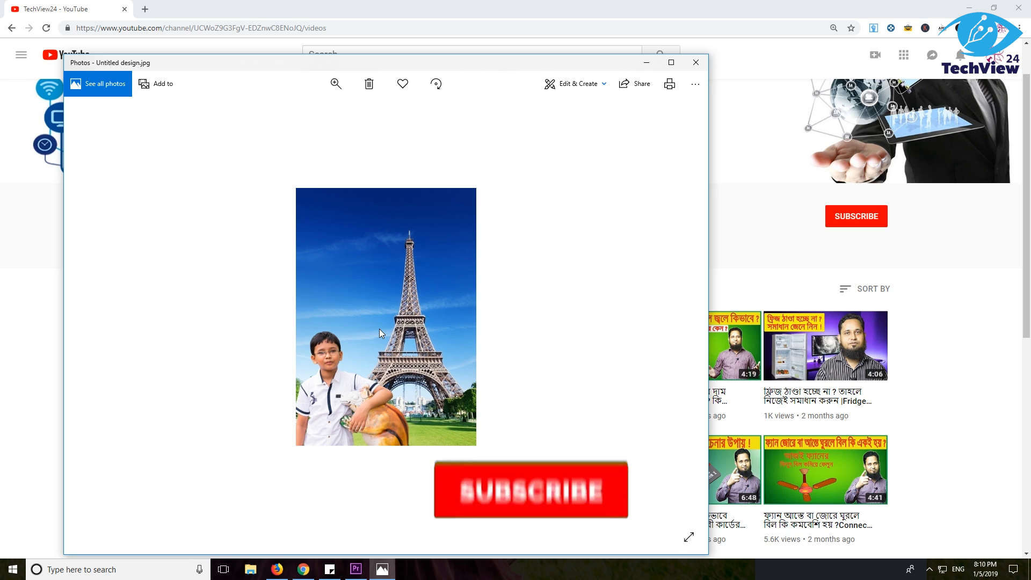
Examine the remove.bg homepage, including its feature overview, press mentions and demo sample pictures
click(649, 65)
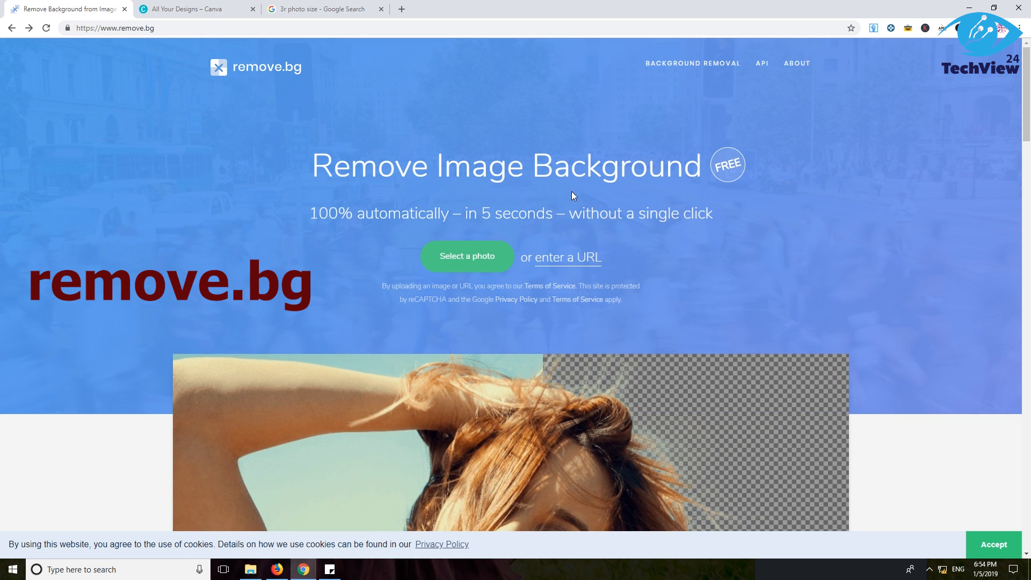
scroll(571, 191, down, 3)
scroll(572, 191, down, 3)
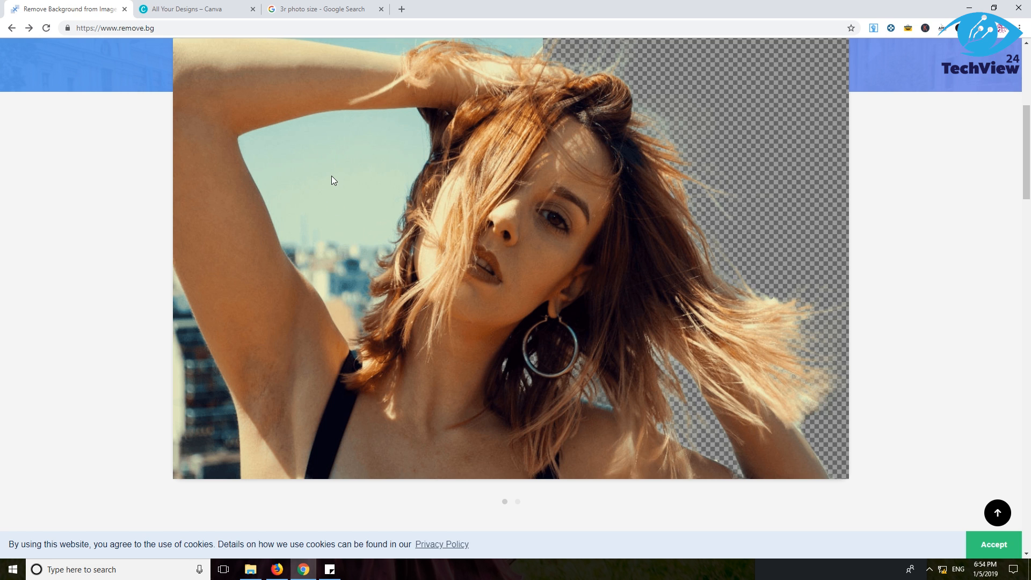
scroll(740, 188, down, 8)
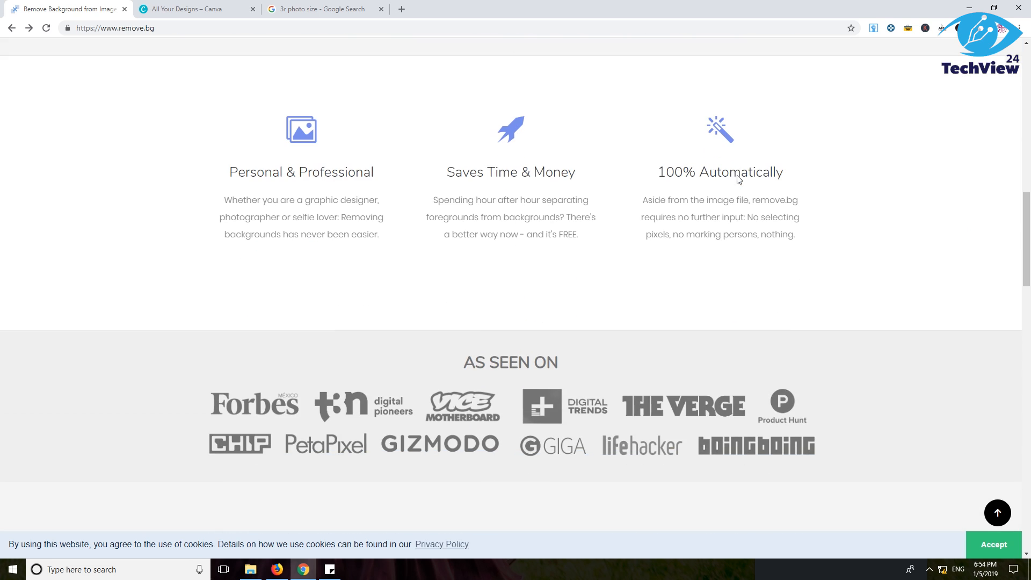
scroll(824, 223, down, 2)
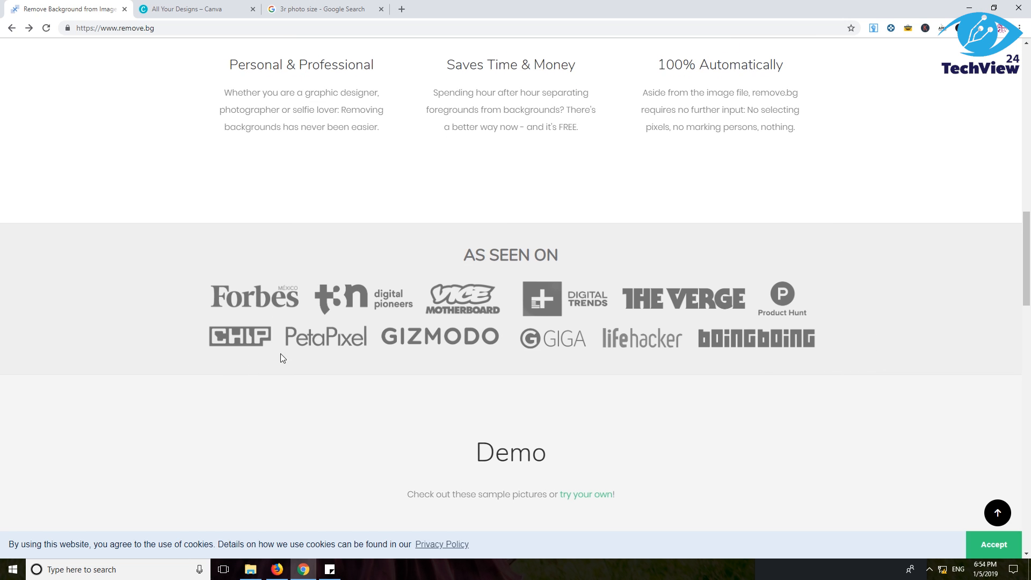
scroll(771, 256, down, 9)
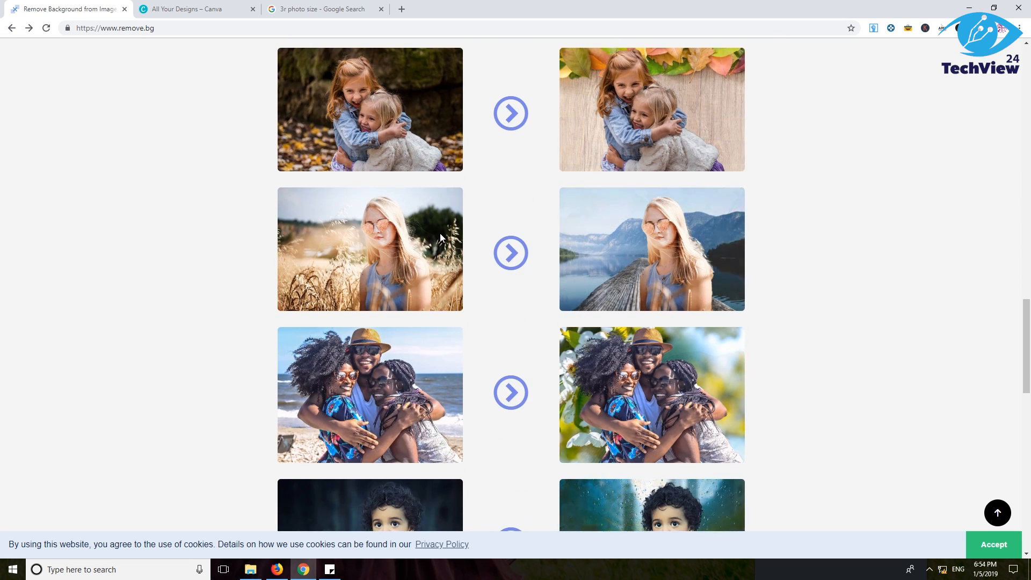
scroll(440, 233, up, 2)
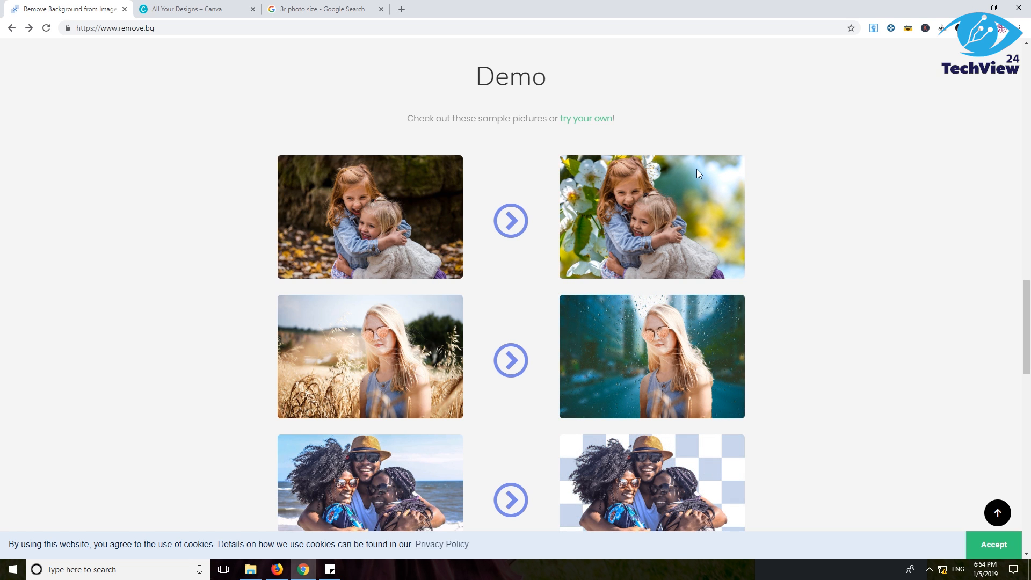
scroll(696, 309, up, 5)
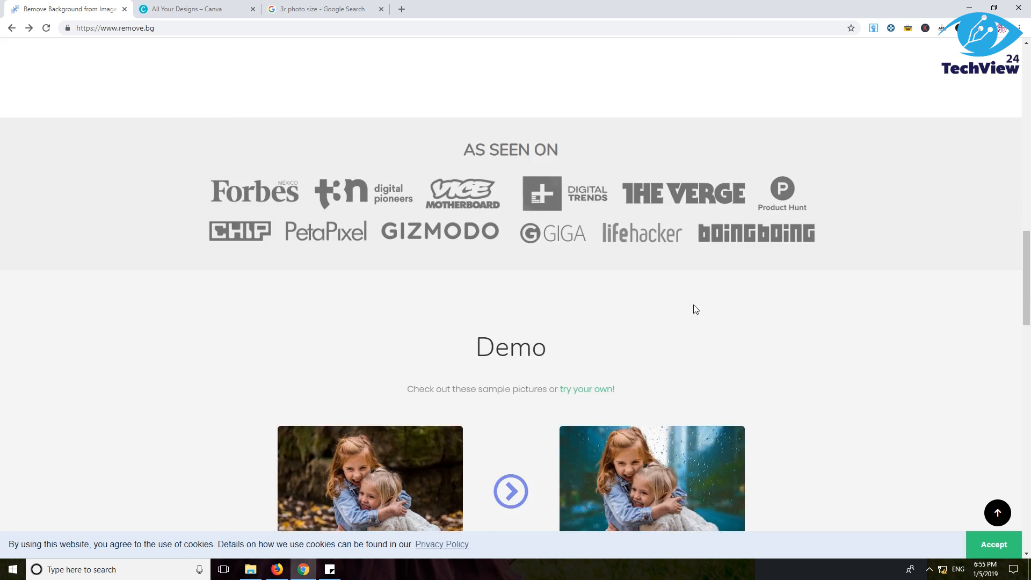
scroll(696, 309, up, 15)
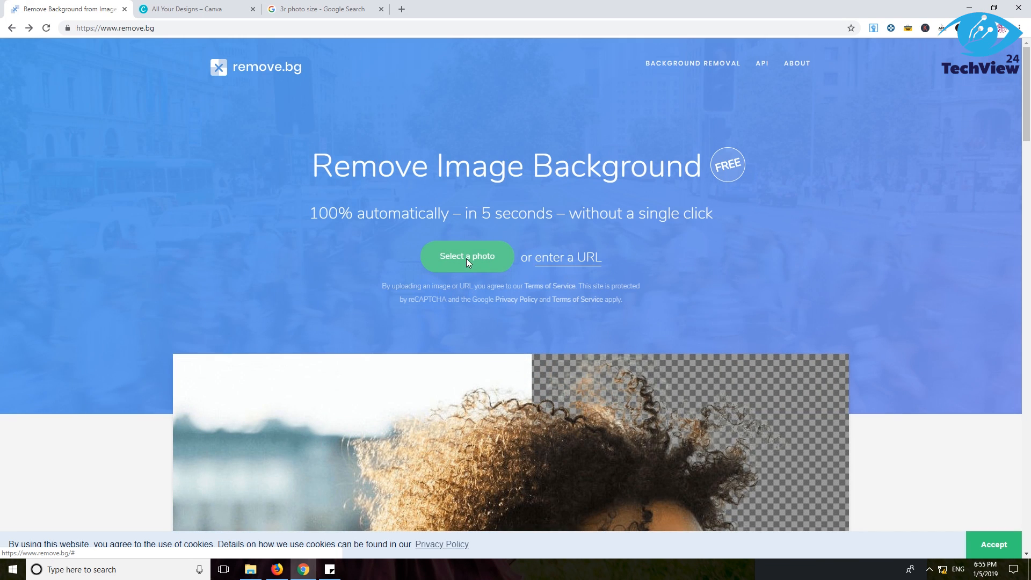
Upload the photo _DSC0273 from Downloads to remove.bg and download the version without its background
click(466, 259)
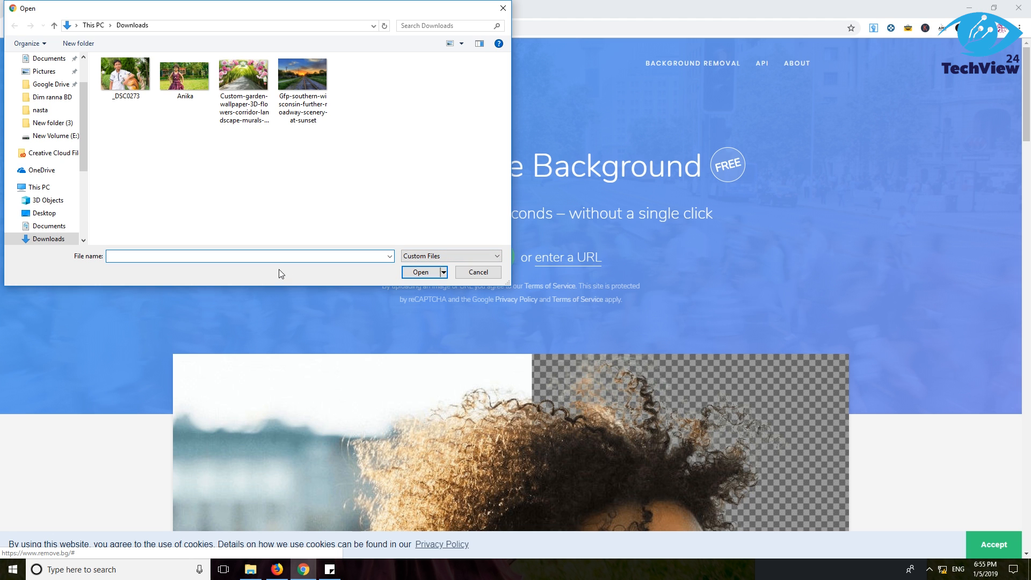
double_click(125, 78)
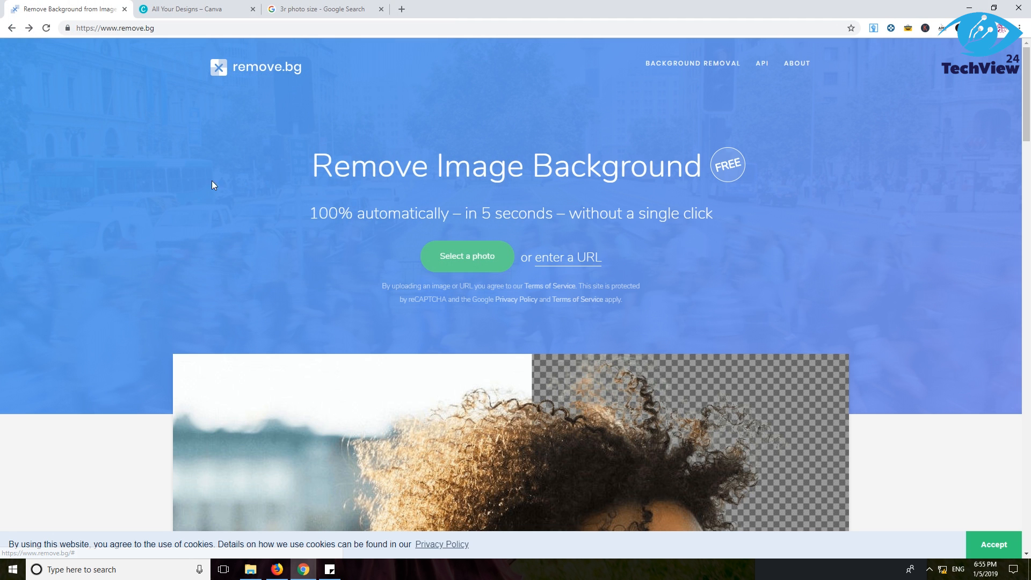
scroll(475, 259, up, 2)
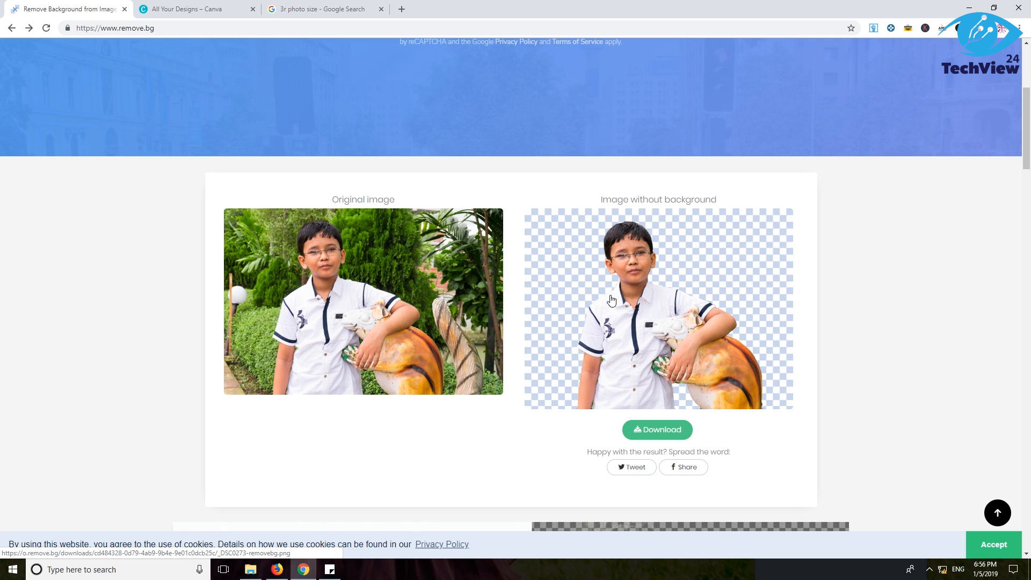
click(659, 431)
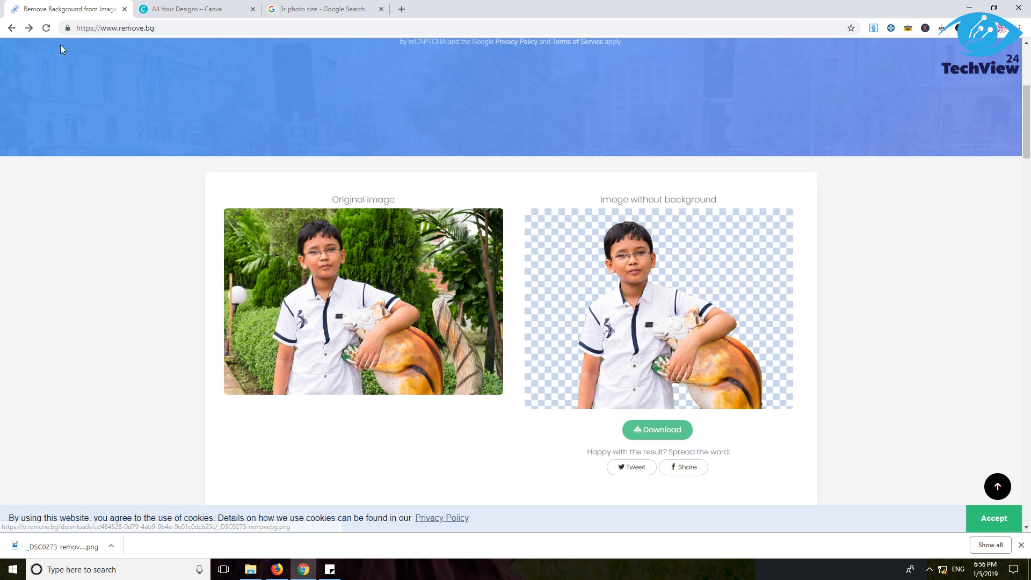
Switch to Canva and create a new design with custom dimensions of 3.5 × 5 in
click(186, 9)
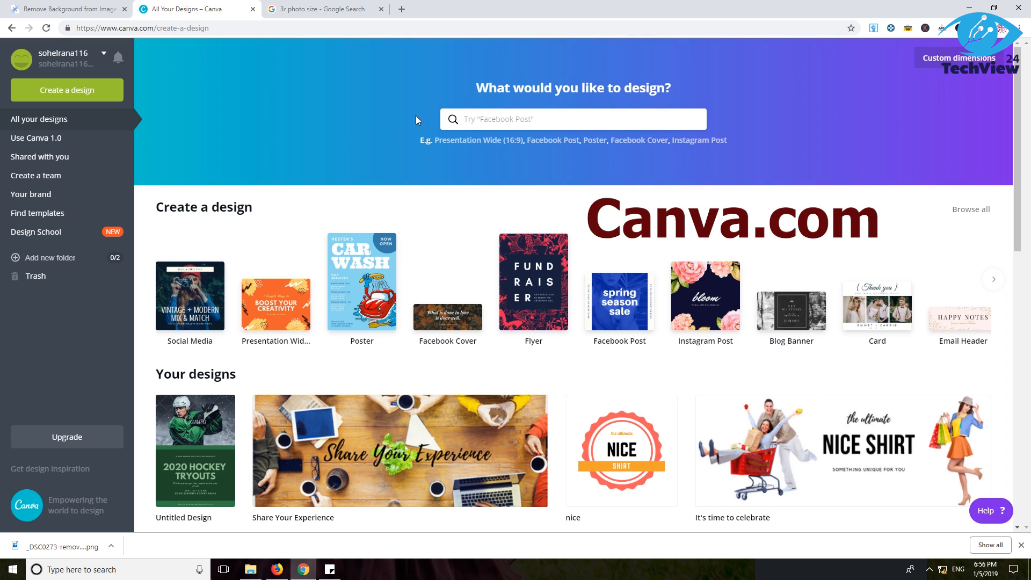
click(70, 94)
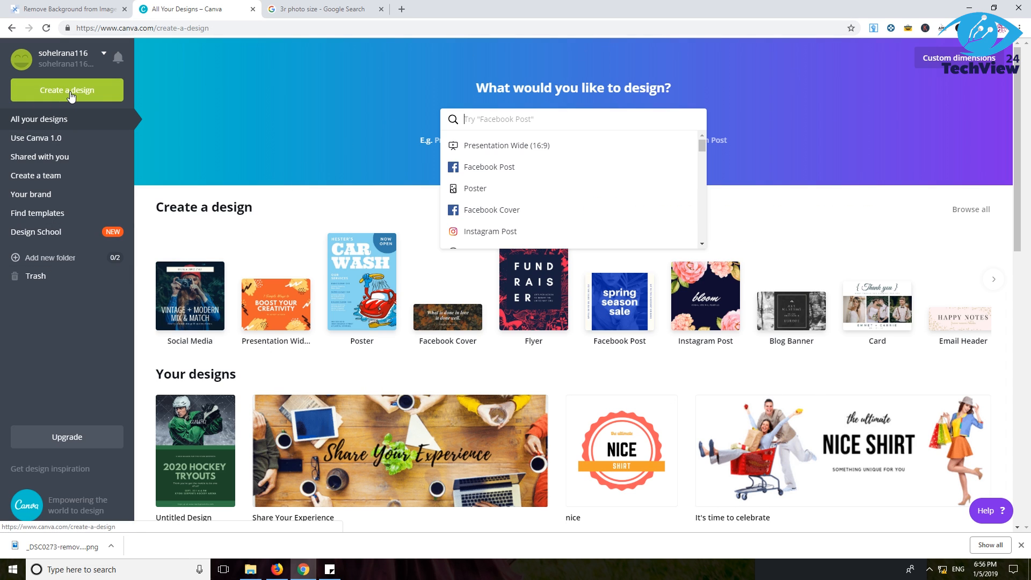
scroll(510, 161, down, 3)
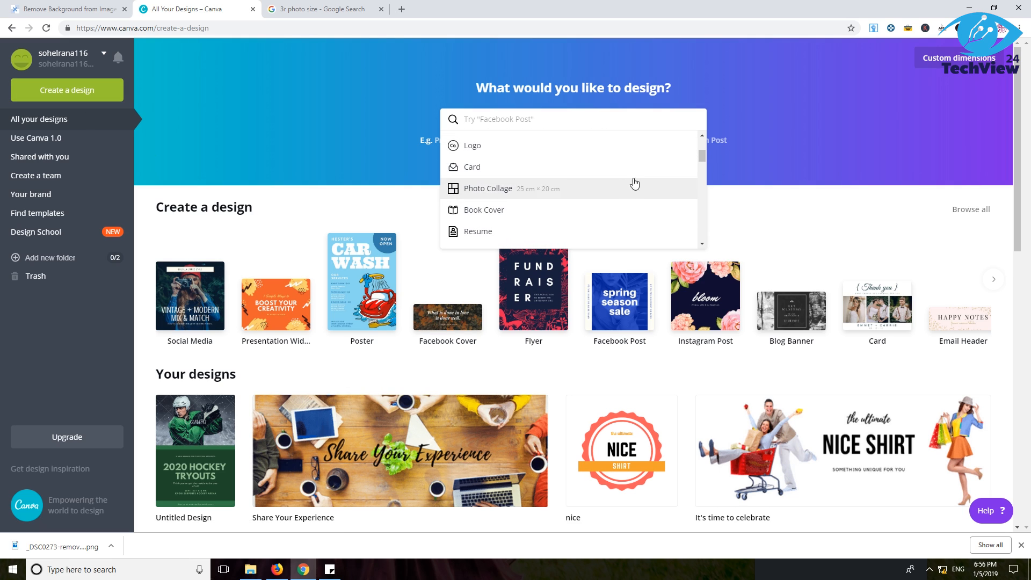
drag(704, 150, 703, 231)
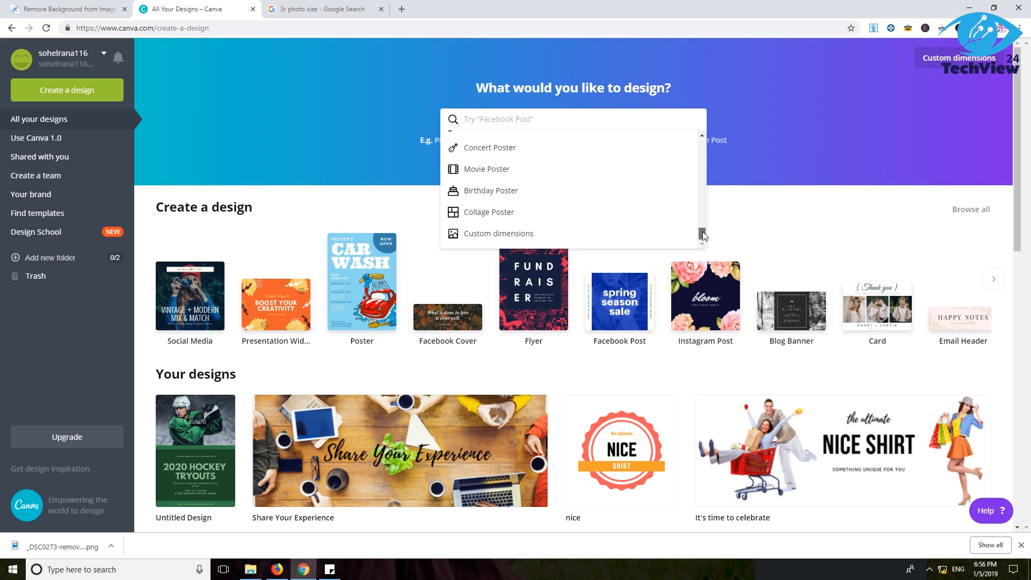
click(494, 234)
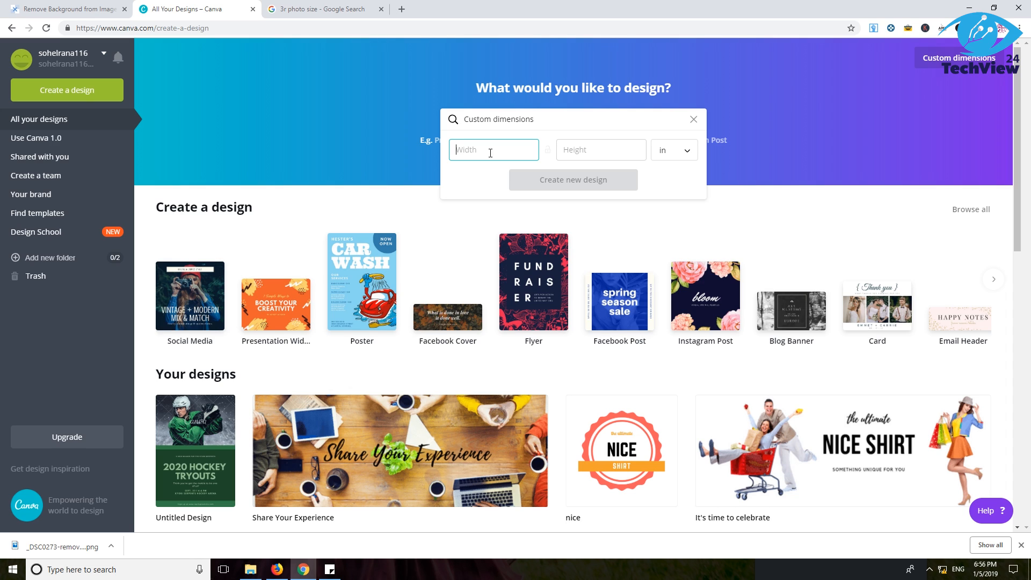
text(3.5)
click(588, 152)
text(5)
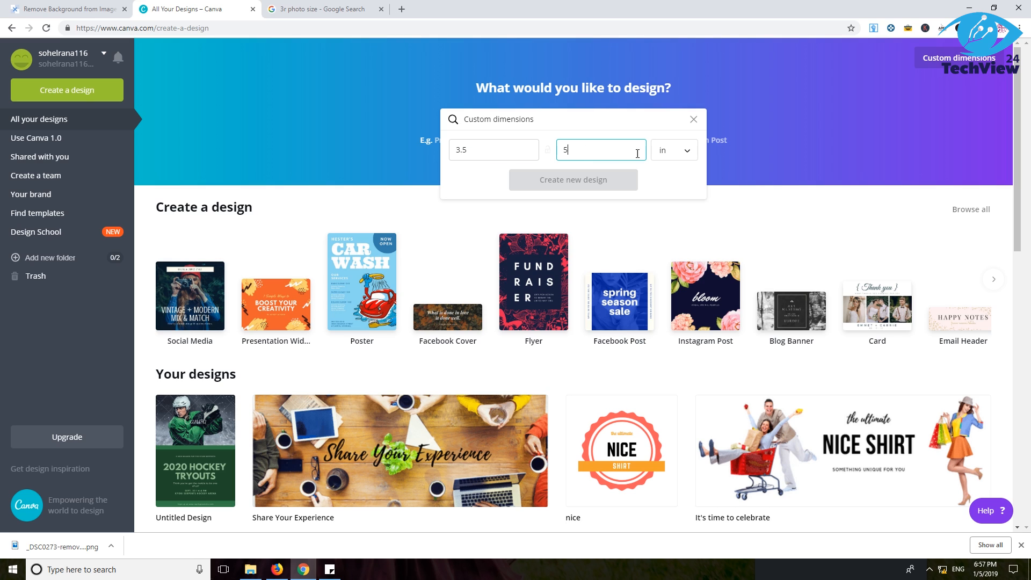
click(673, 155)
click(675, 151)
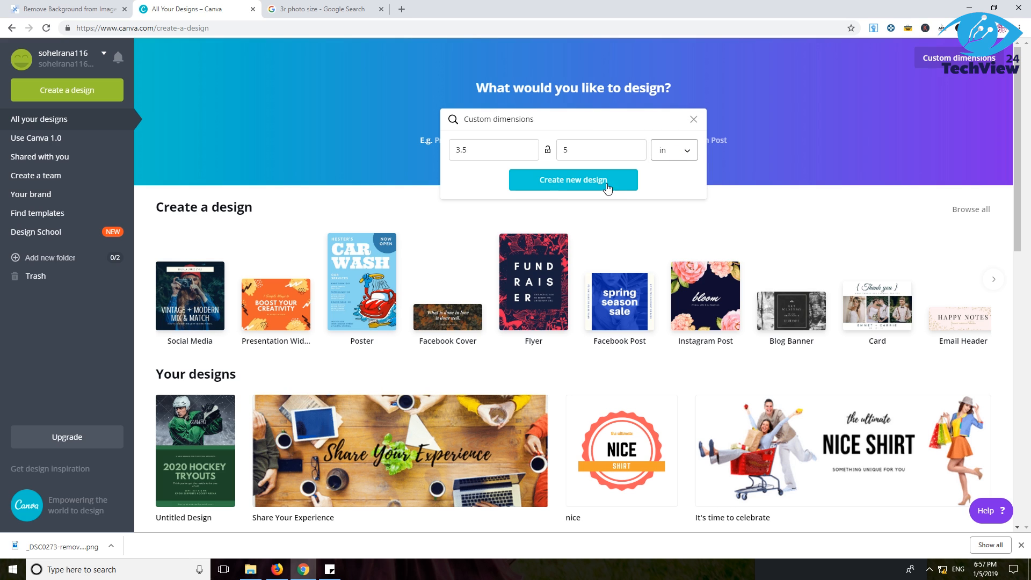
click(560, 182)
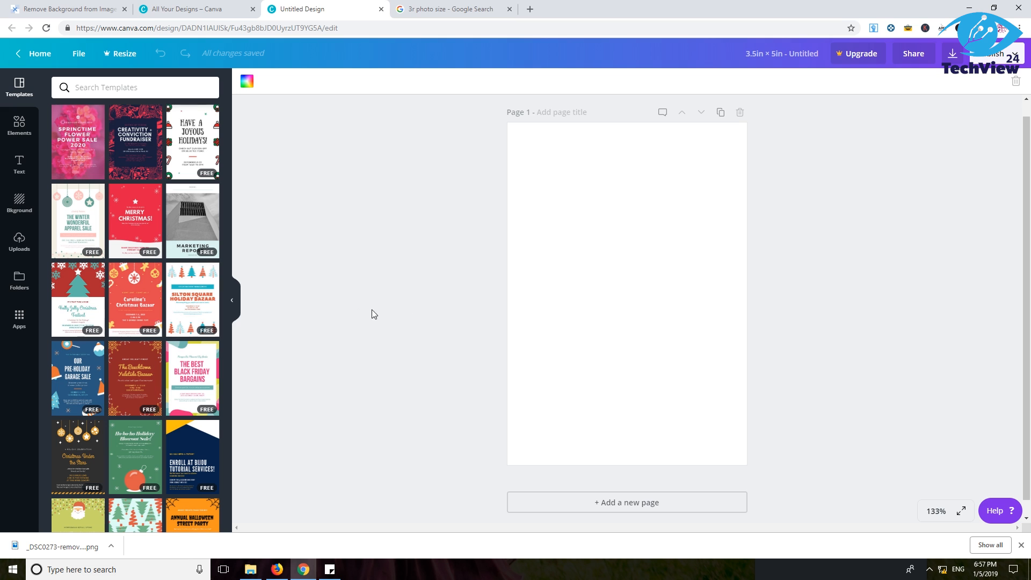
Upload the image Gfp-southern-wisconsin-further-roadway-scenery-at-sunset from Downloads to the Canva uploads
click(21, 247)
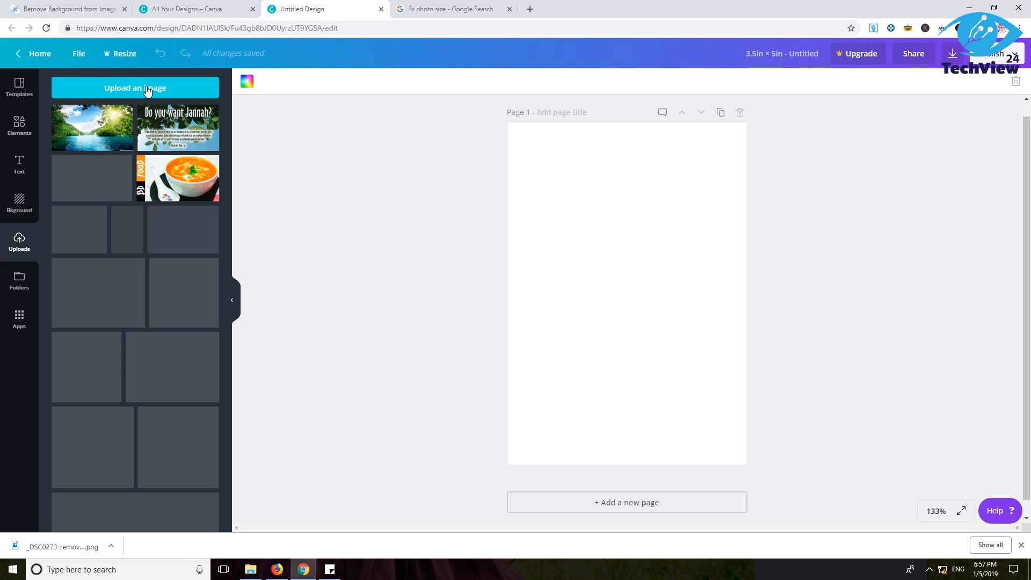
click(165, 89)
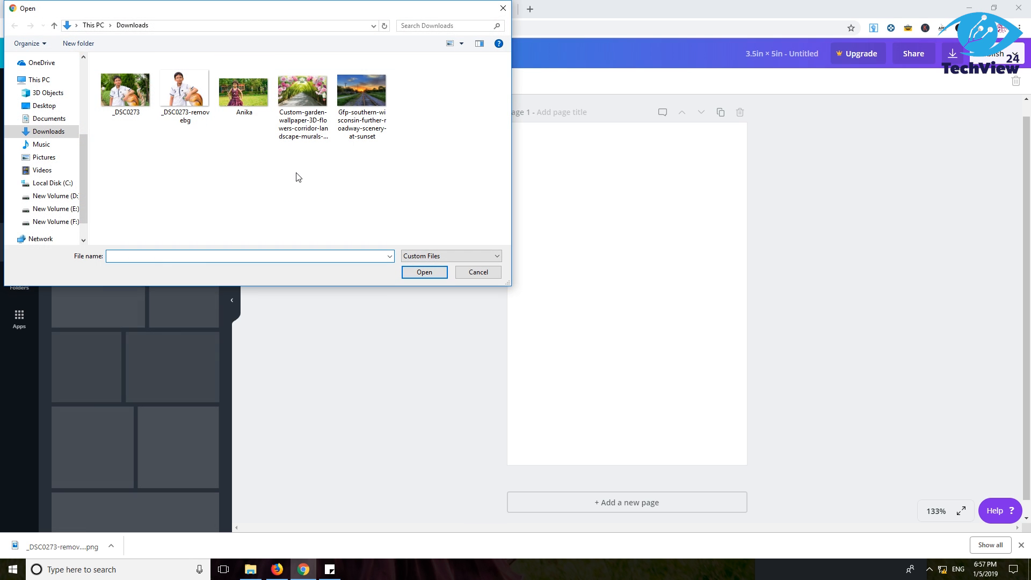
click(372, 92)
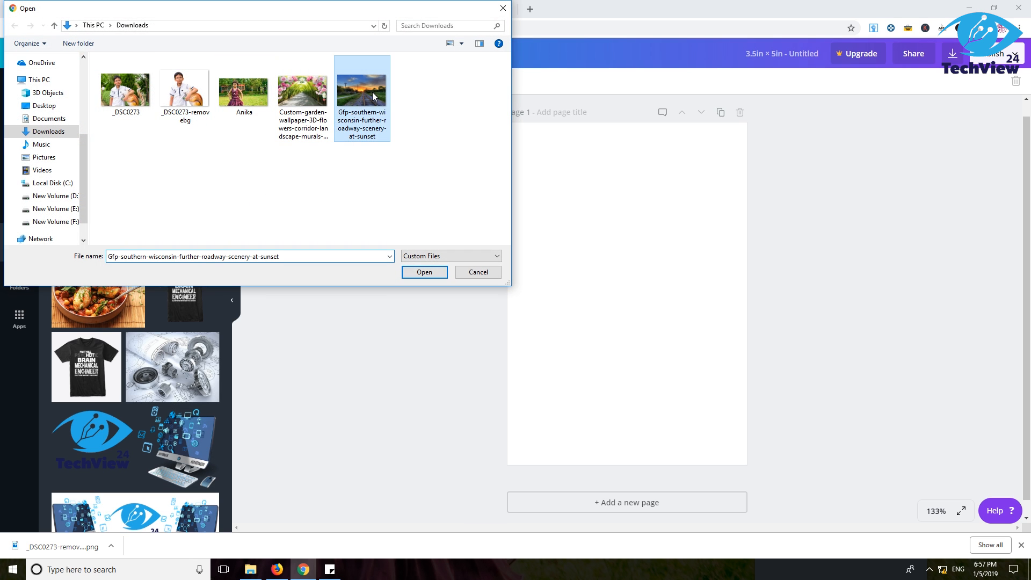
click(309, 95)
click(366, 97)
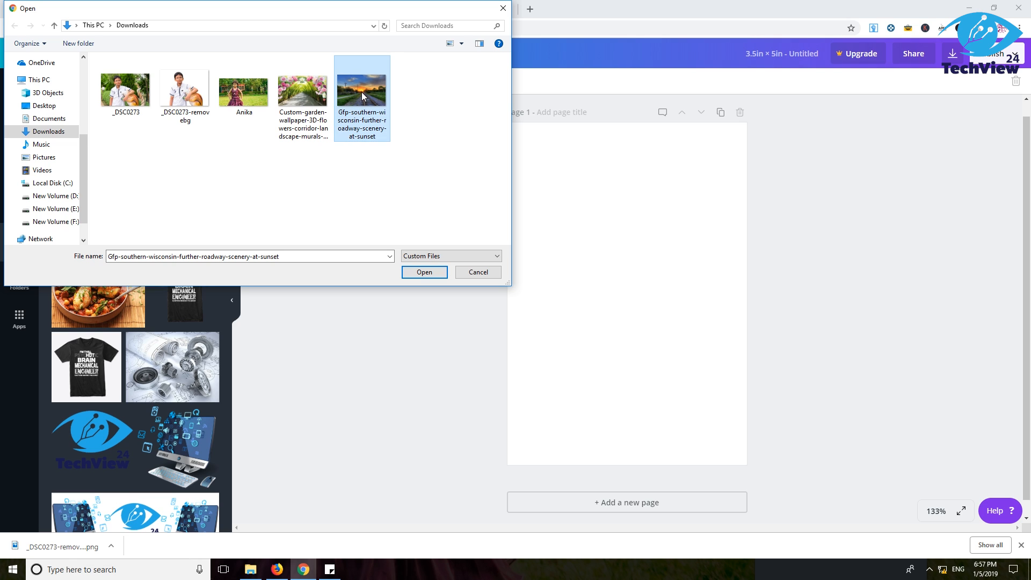
click(443, 162)
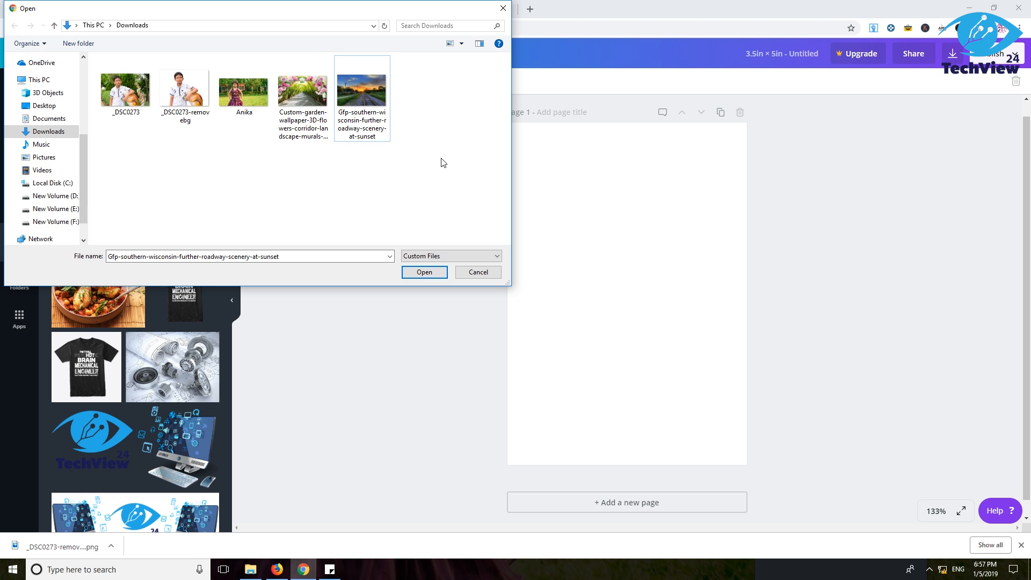
click(356, 86)
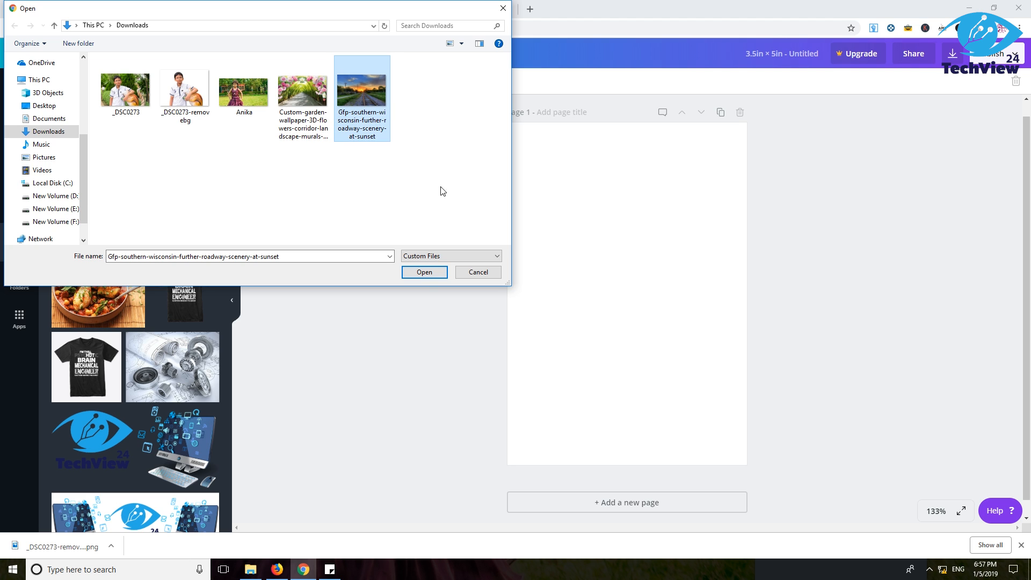
click(424, 272)
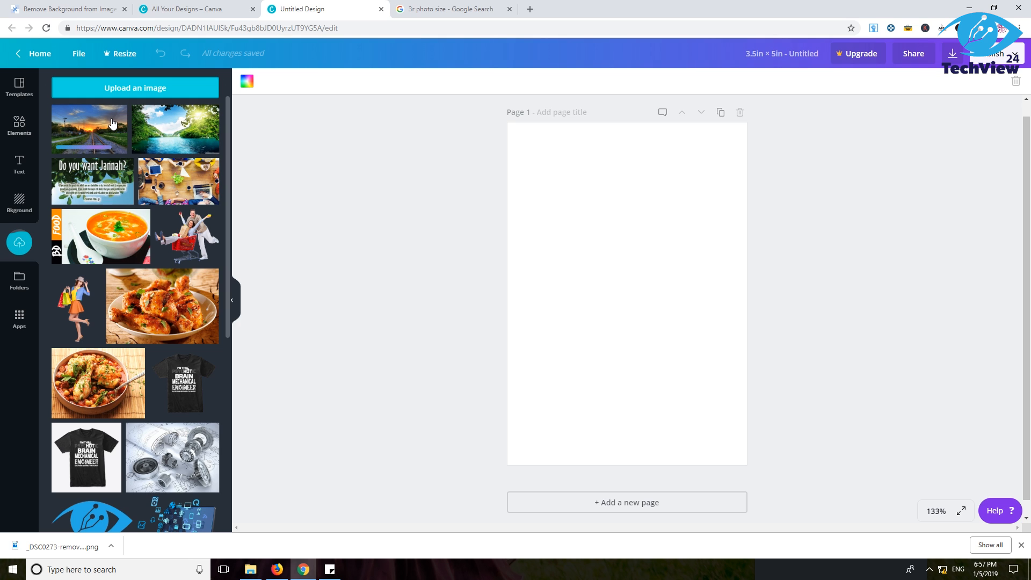
Add the uploaded sunset railway photo to the page, enlarging and positioning it to cover the whole page as the background
click(108, 126)
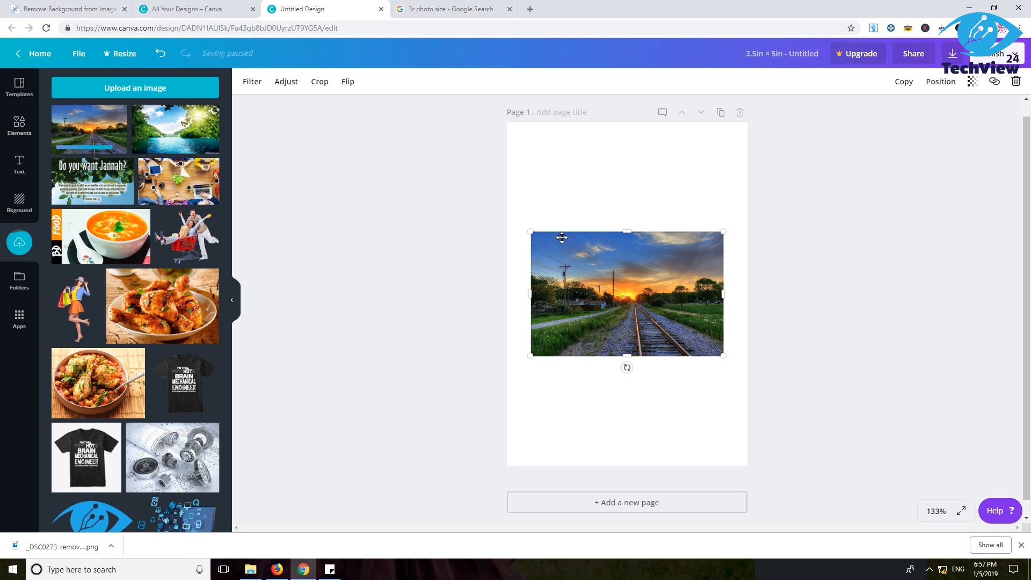
drag(531, 232, 430, 166)
drag(604, 259, 628, 207)
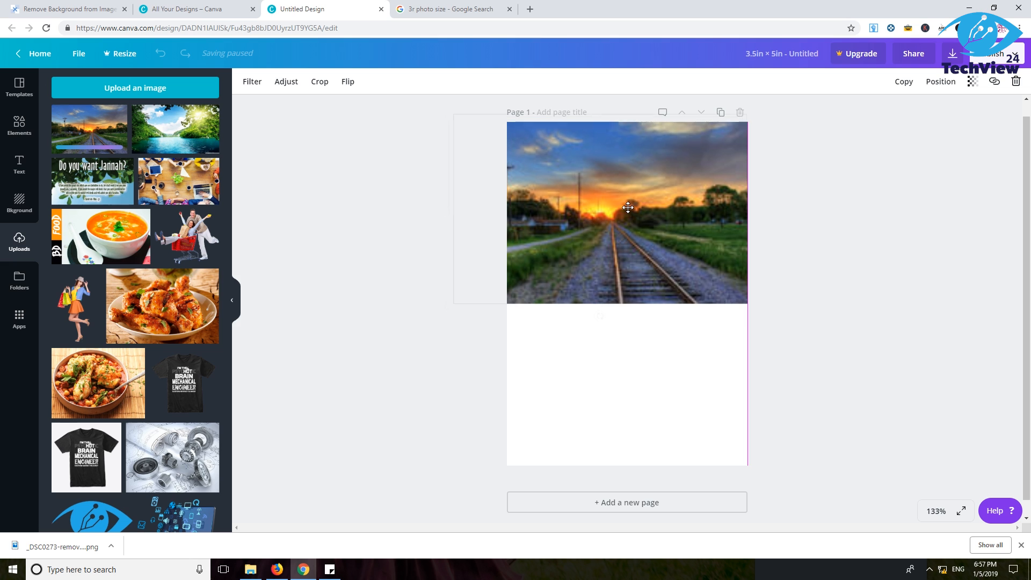
drag(747, 303, 893, 436)
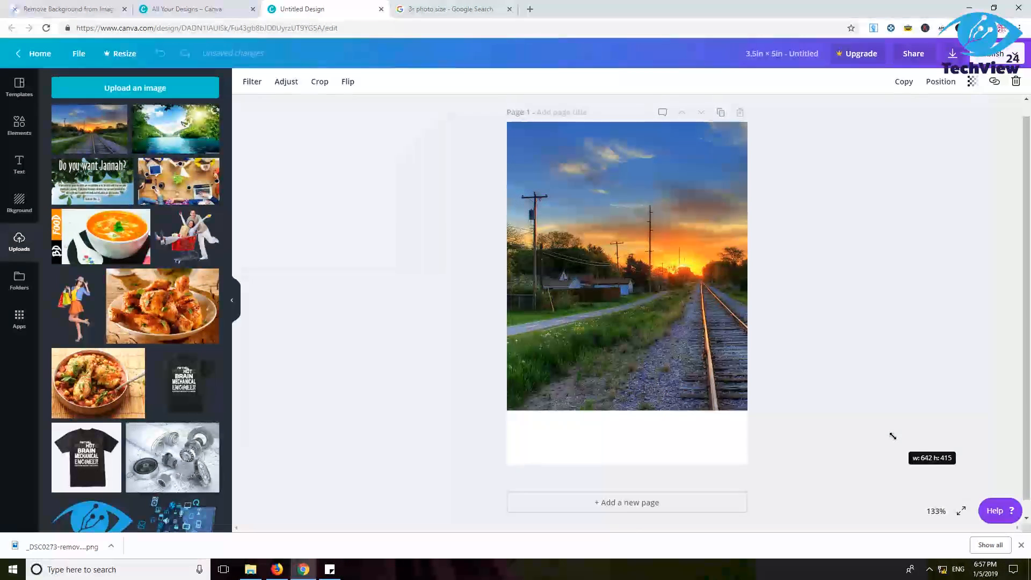
drag(673, 350, 649, 362)
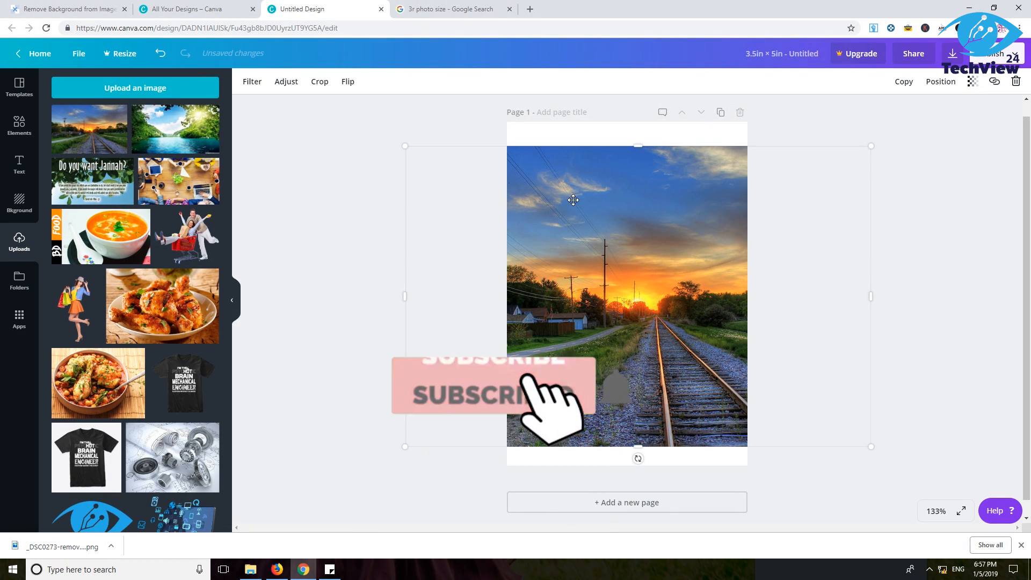
drag(405, 146, 406, 95)
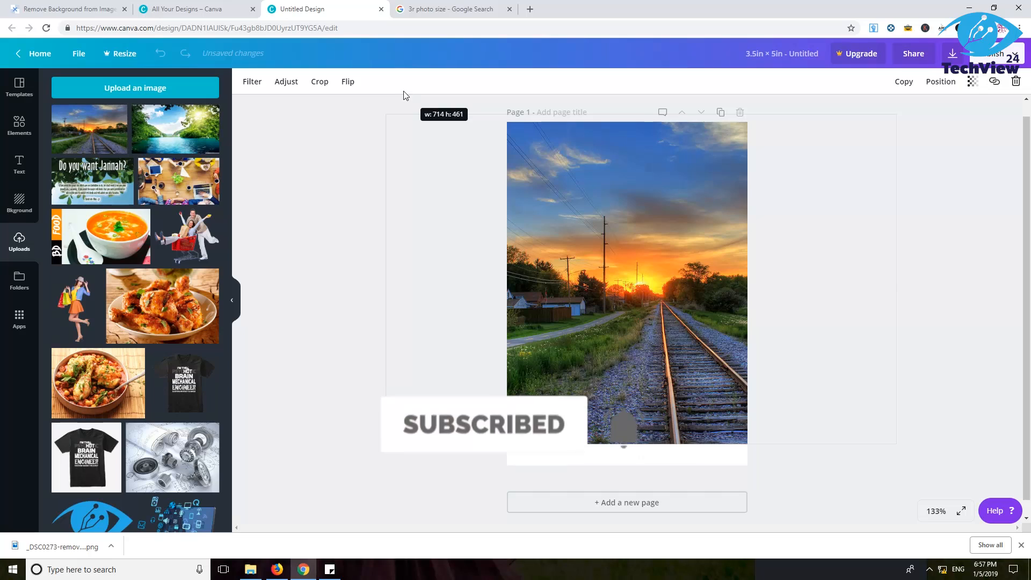
drag(673, 282, 671, 309)
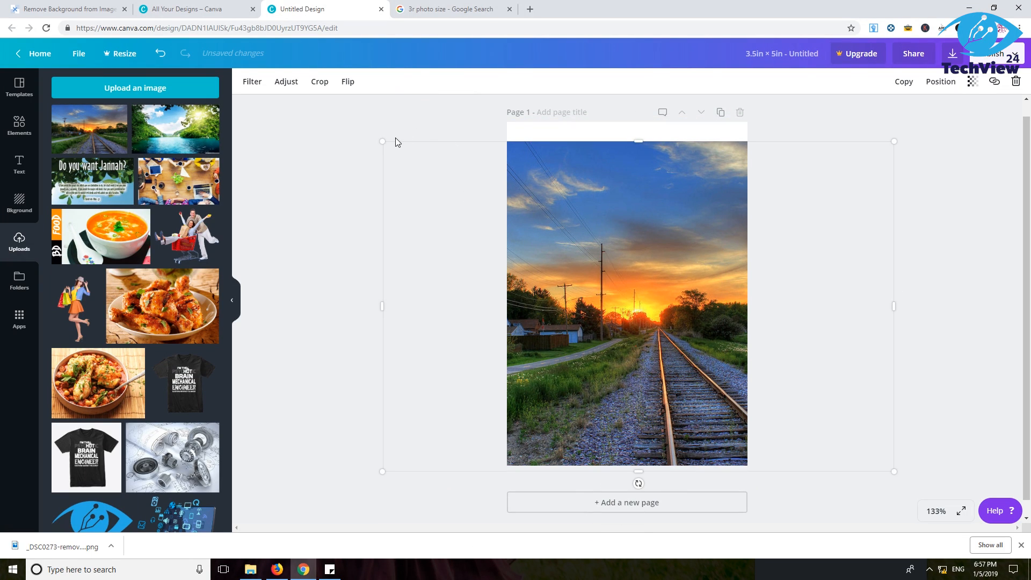
drag(380, 131, 363, 94)
mouse_move(620, 271)
mouse_down()
mouse_move(616, 245)
mouse_move(613, 265)
mouse_up()
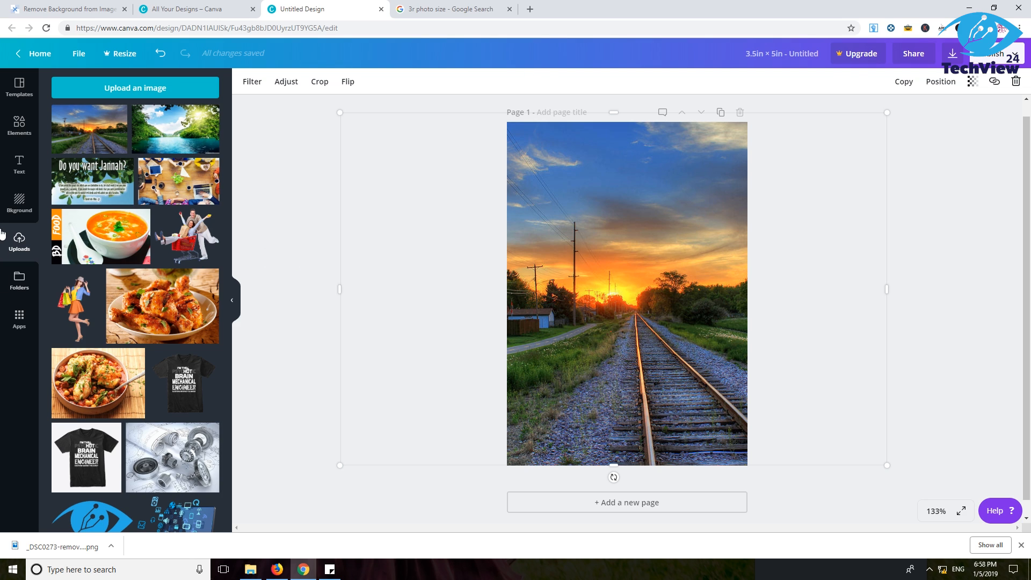
Upload the background-free image _DSC0273-removebg from Downloads to the Canva uploads
click(123, 88)
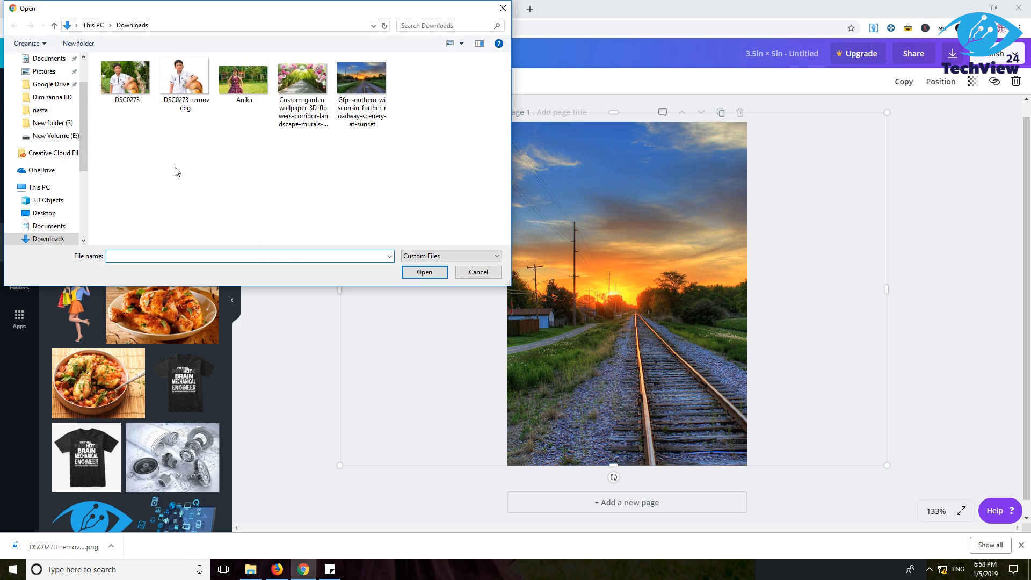
click(185, 81)
click(425, 272)
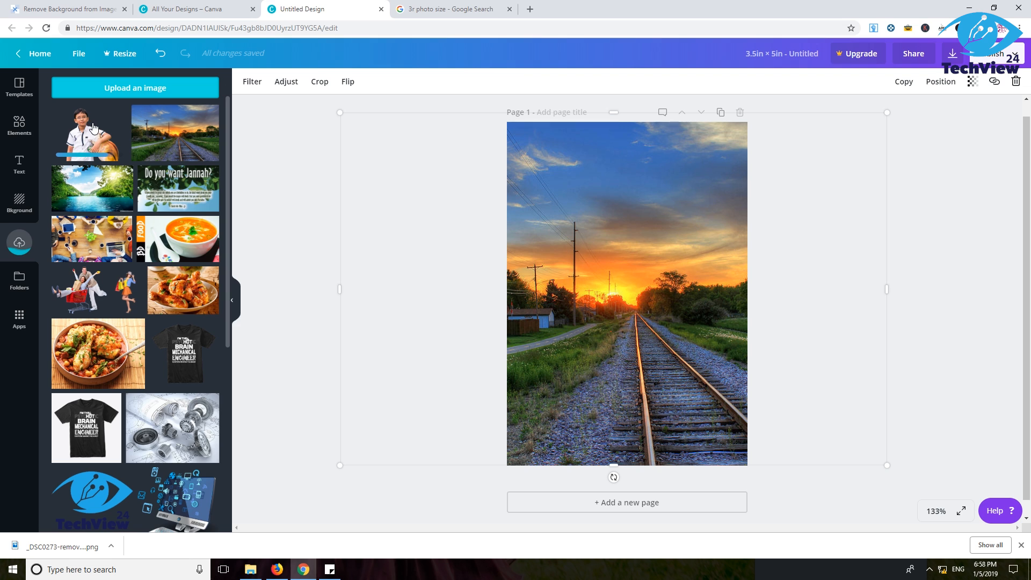
Add the boy's cutout to the page, enlarge it, and place it at the lower left of the railway background, flush with the bottom edge
click(93, 133)
drag(628, 325, 672, 427)
drag(571, 325, 506, 274)
drag(661, 398, 610, 397)
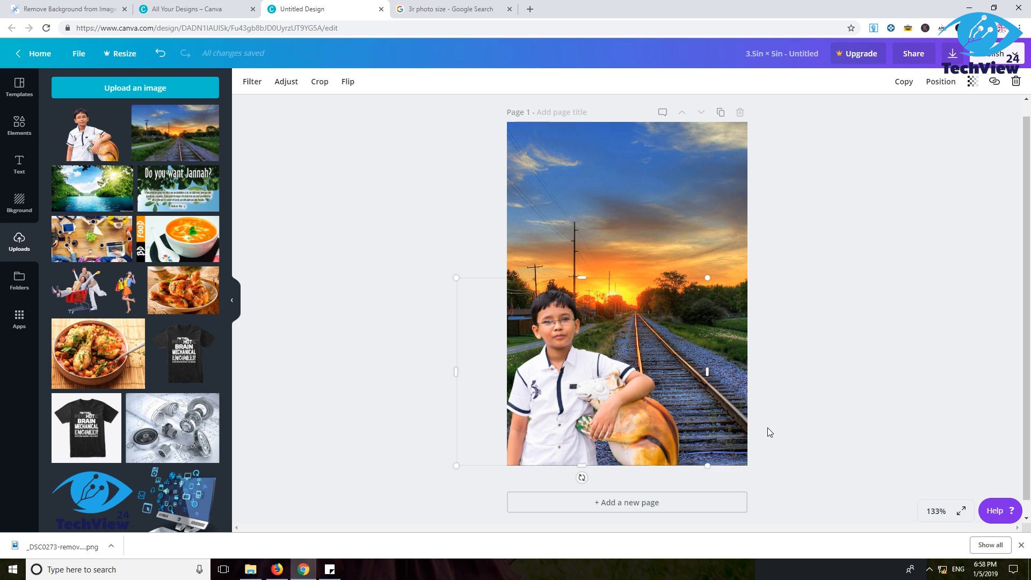
mouse_move(631, 413)
mouse_down()
mouse_move(637, 406)
mouse_move(632, 413)
mouse_up()
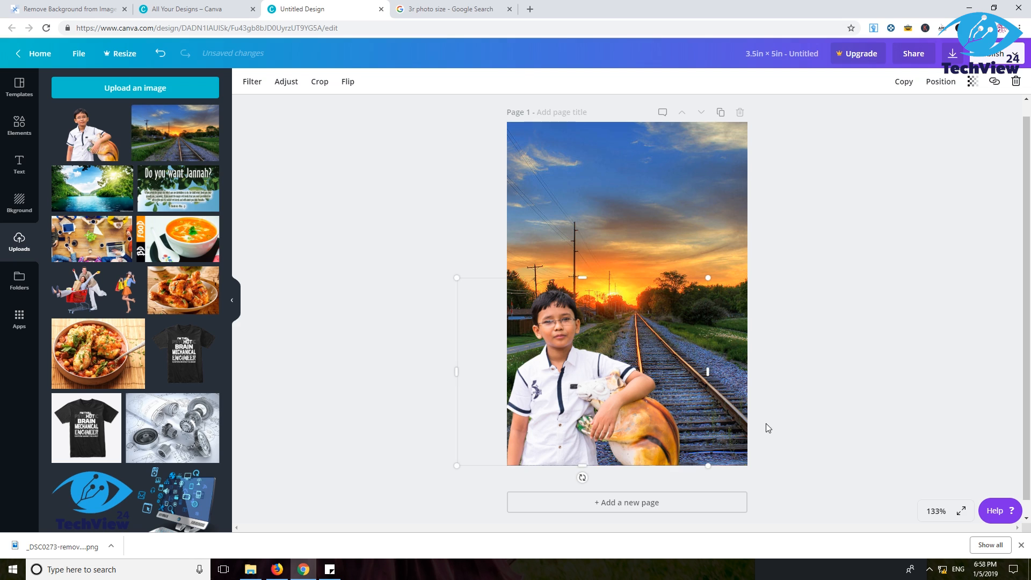
click(866, 336)
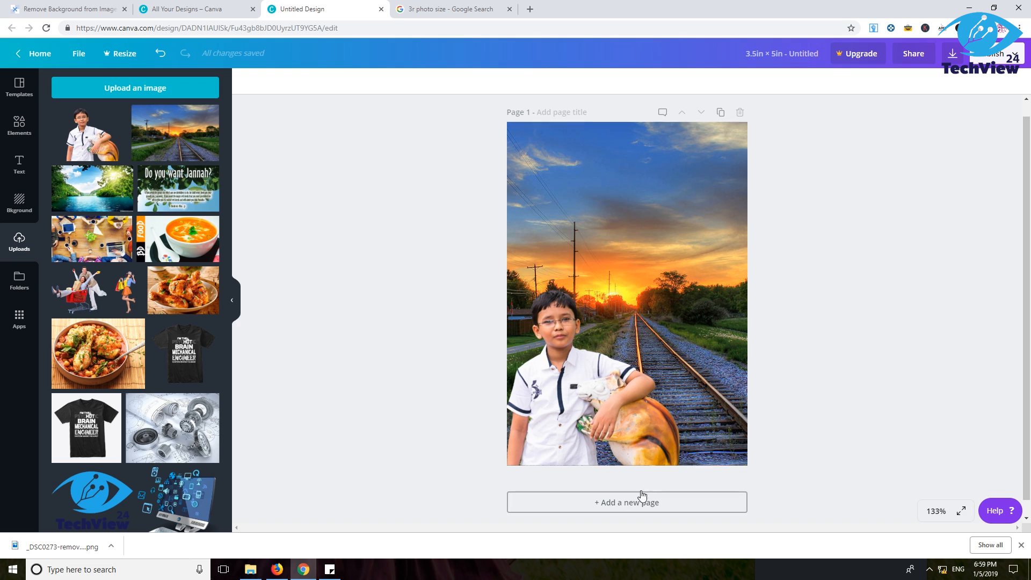
Shift the boy's cutout slightly to the right along the page's bottom edge and deselect it
drag(554, 416, 558, 416)
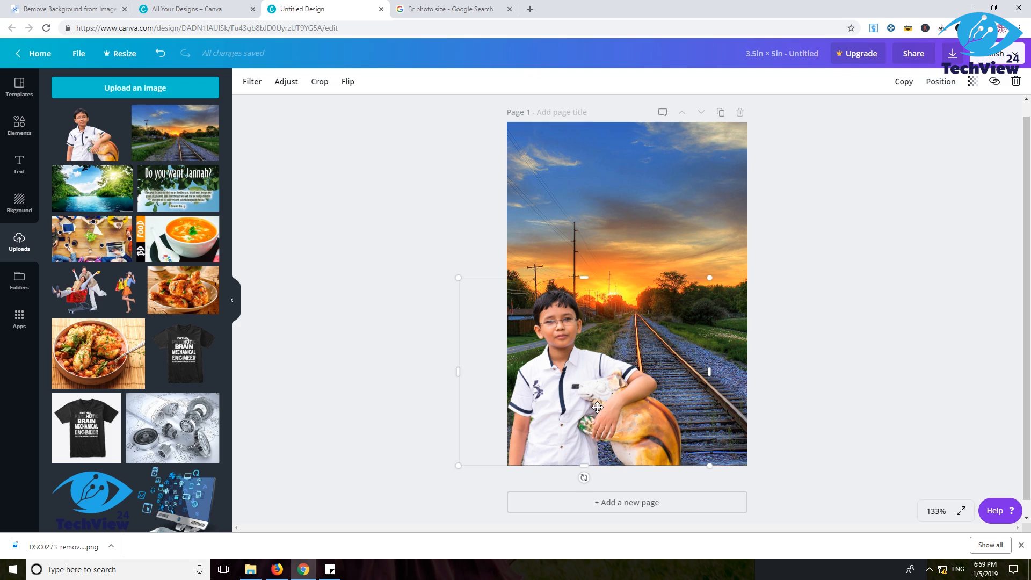
drag(597, 407, 601, 407)
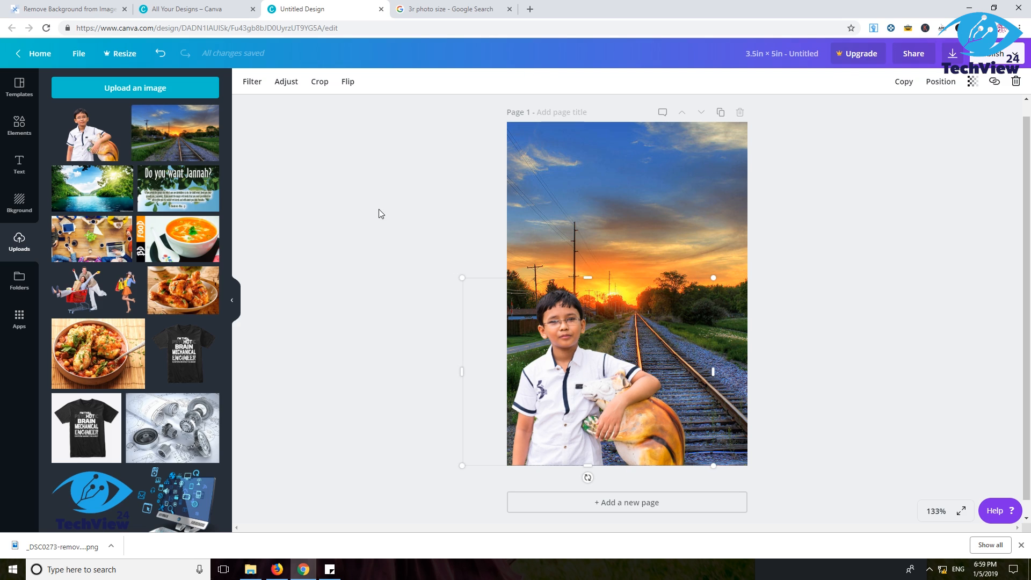
click(379, 215)
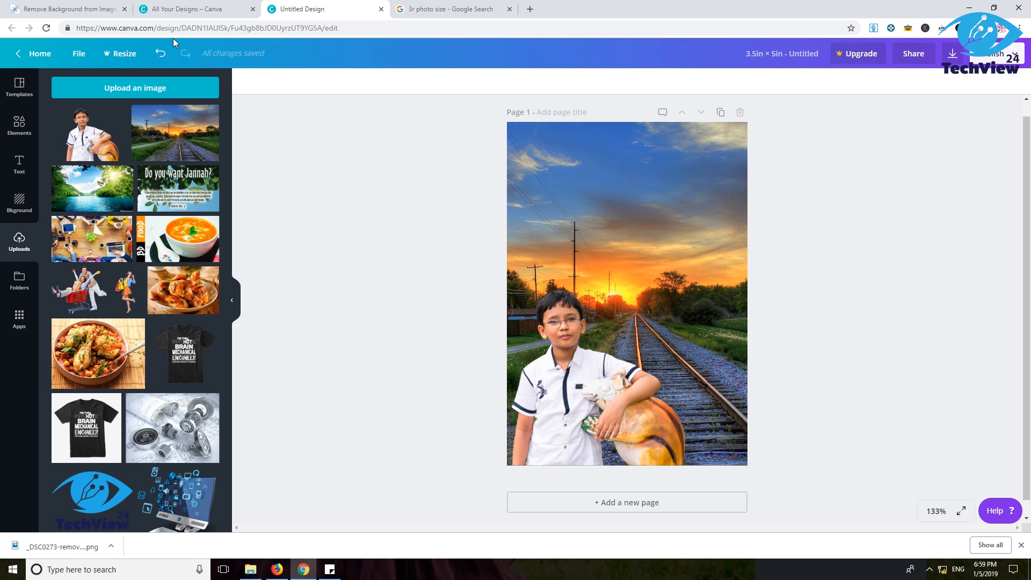
Switch to remove.bg and upload the girl's photo from Downloads for background removal
click(92, 10)
scroll(360, 285, up, 5)
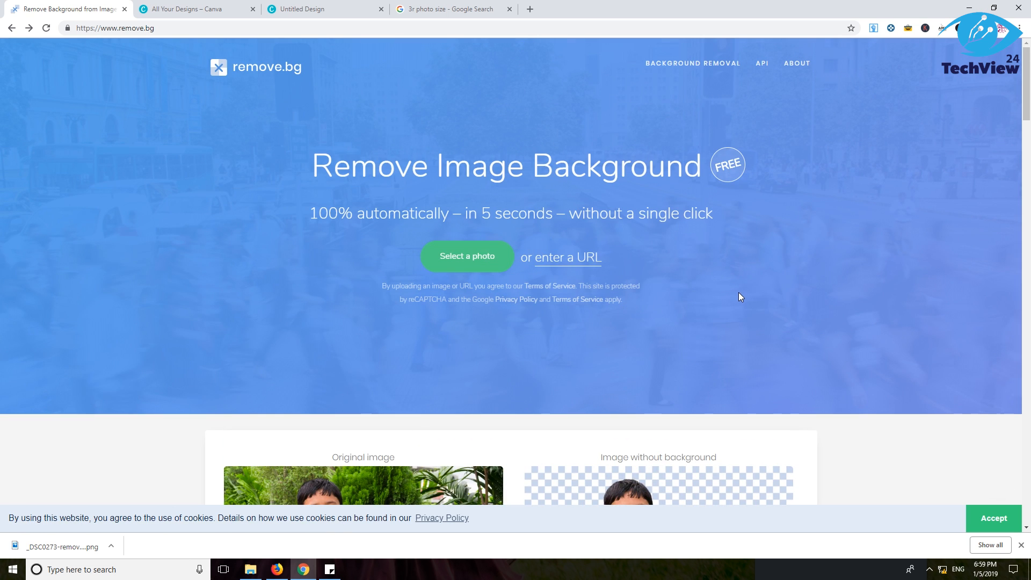
scroll(752, 349, down, 2)
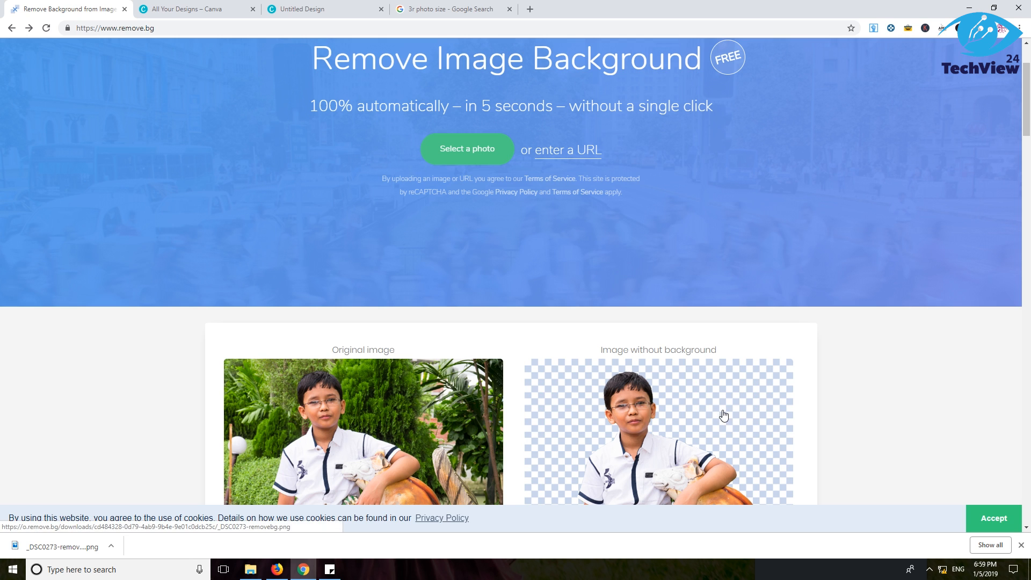
scroll(682, 395, down, 1)
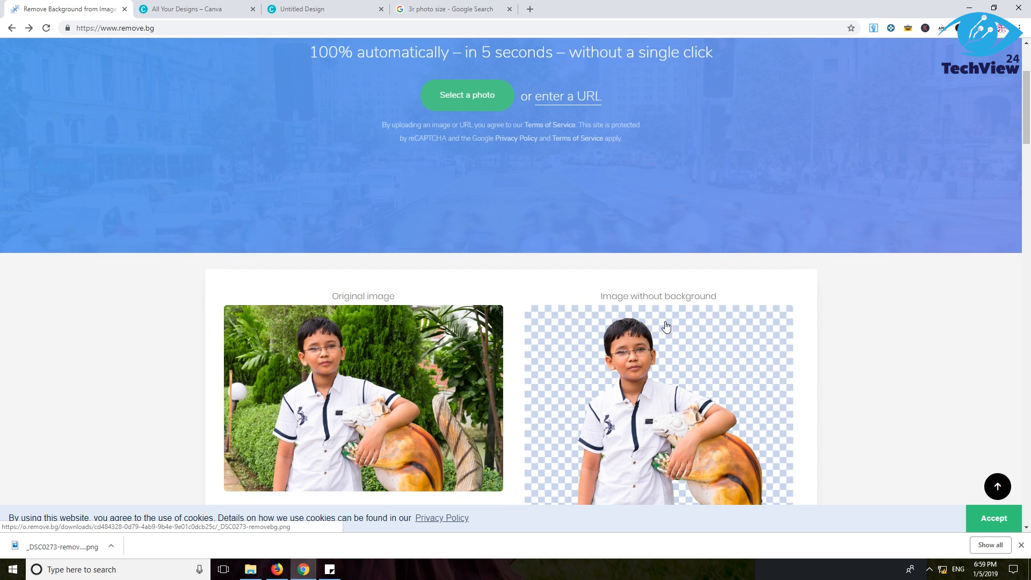
scroll(609, 383, up, 1)
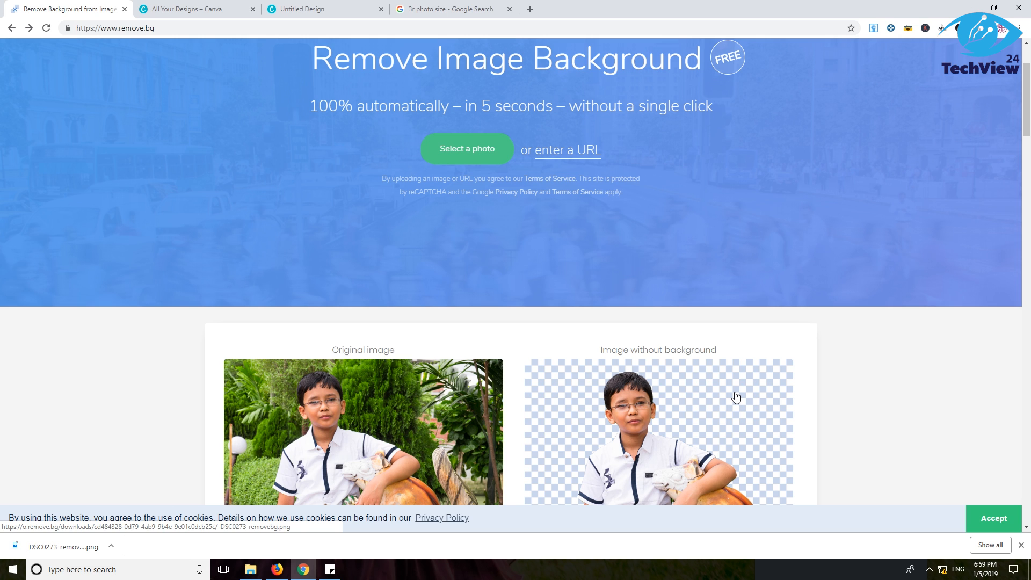
click(471, 147)
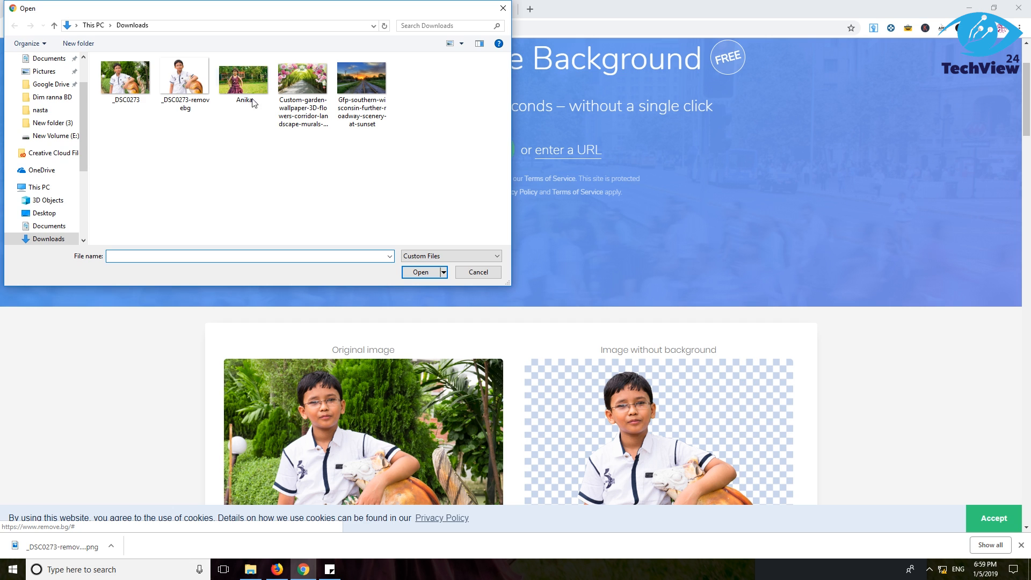
double_click(254, 103)
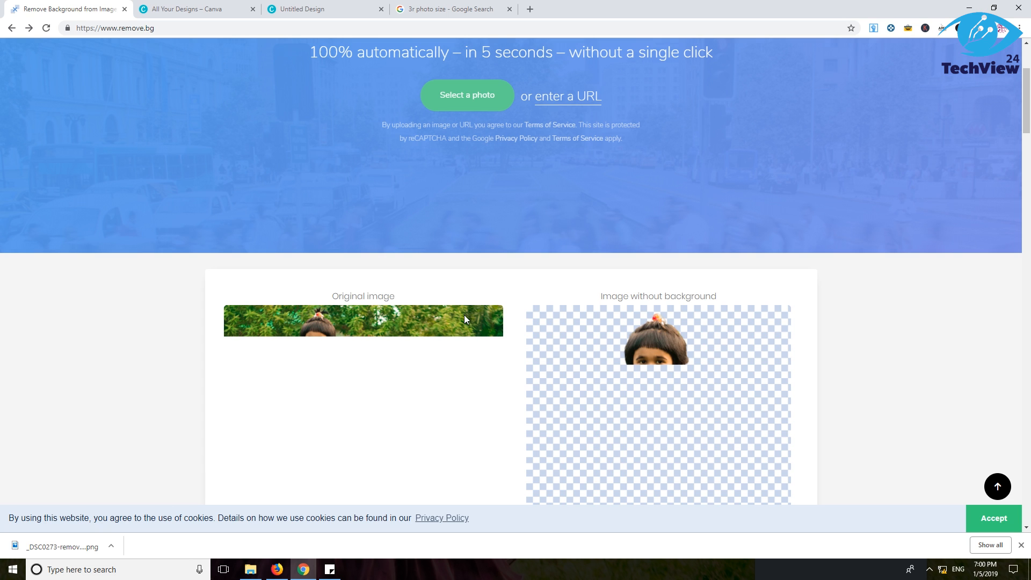
scroll(465, 316, down, 2)
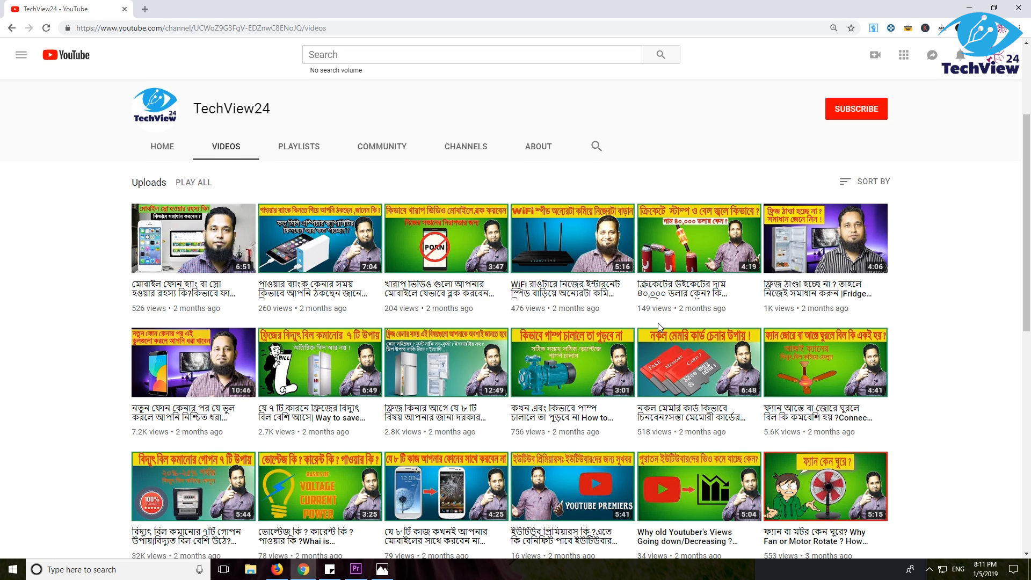
scroll(660, 328, down, 1)
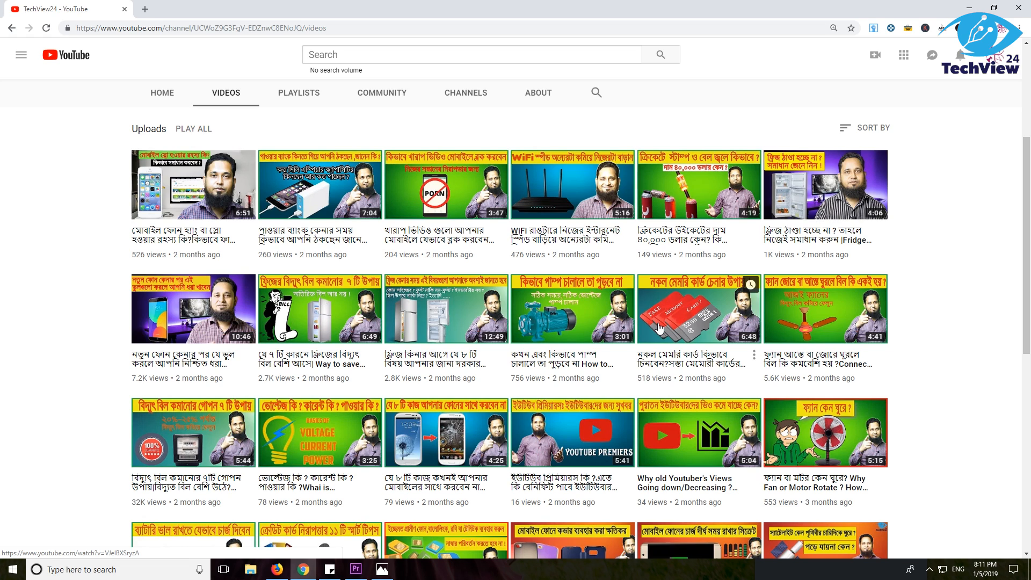